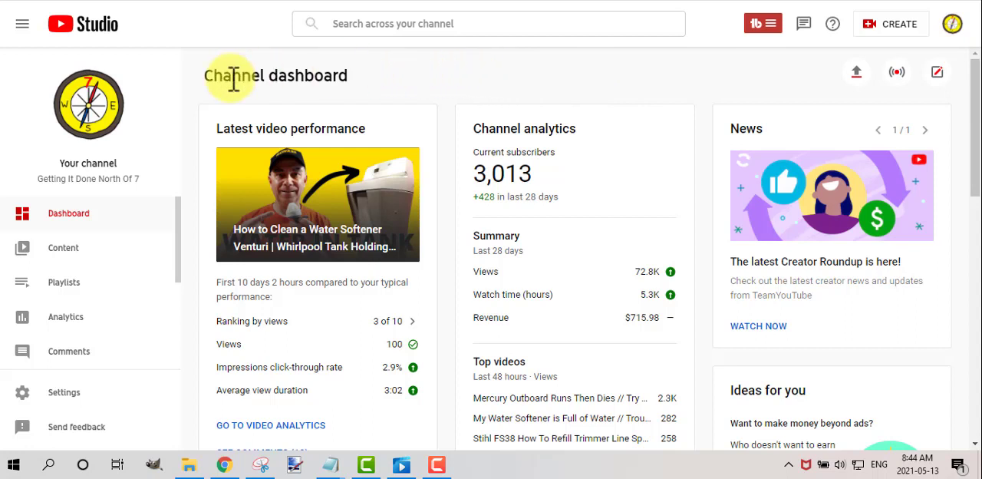
left_click(959, 38)
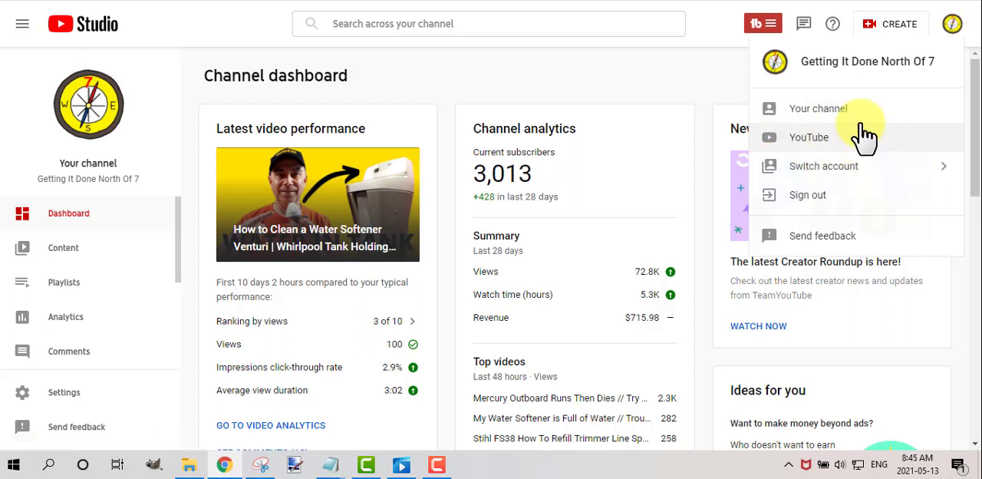
left_click(726, 46)
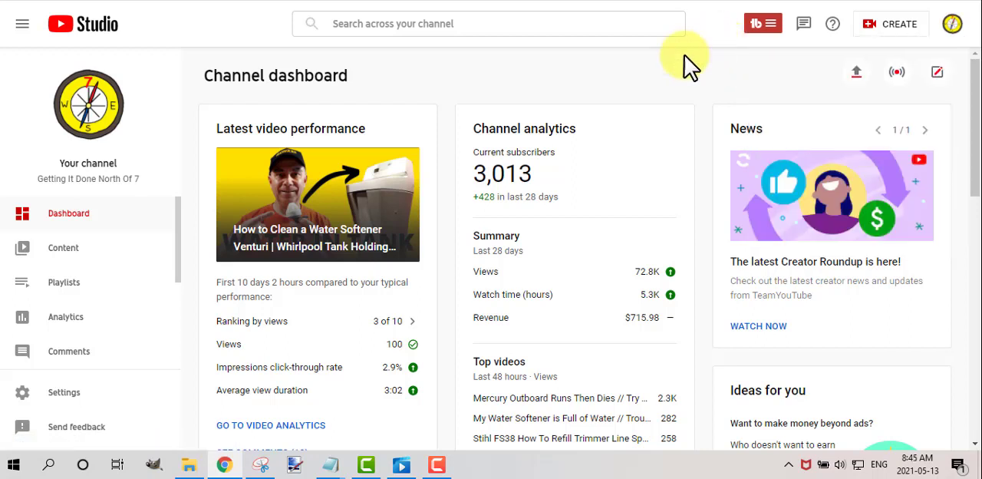
Open the end screen editor for the unlisted video "outboard motor runs slow full throttle" from the channel content.
left_click(53, 259)
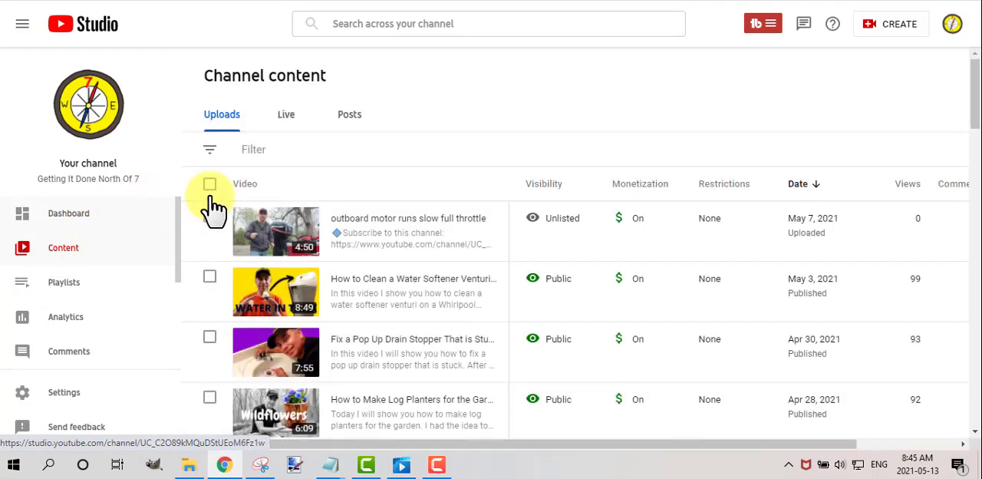
mouse_move(333, 234)
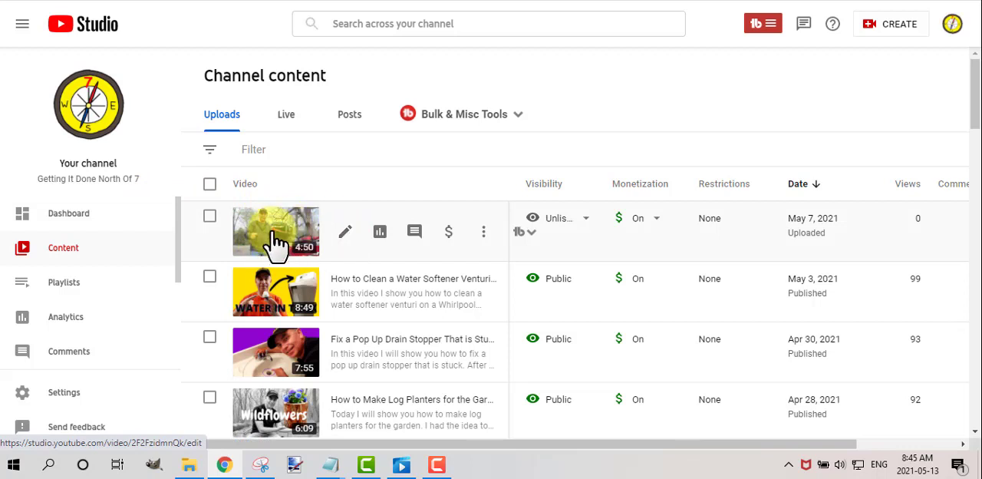
left_click(343, 234)
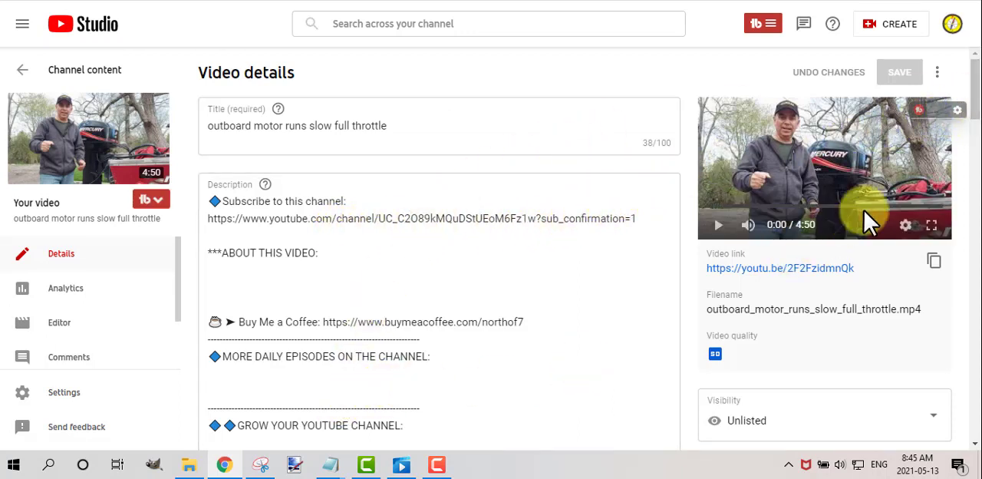
left_click_drag(977, 104, 974, 162)
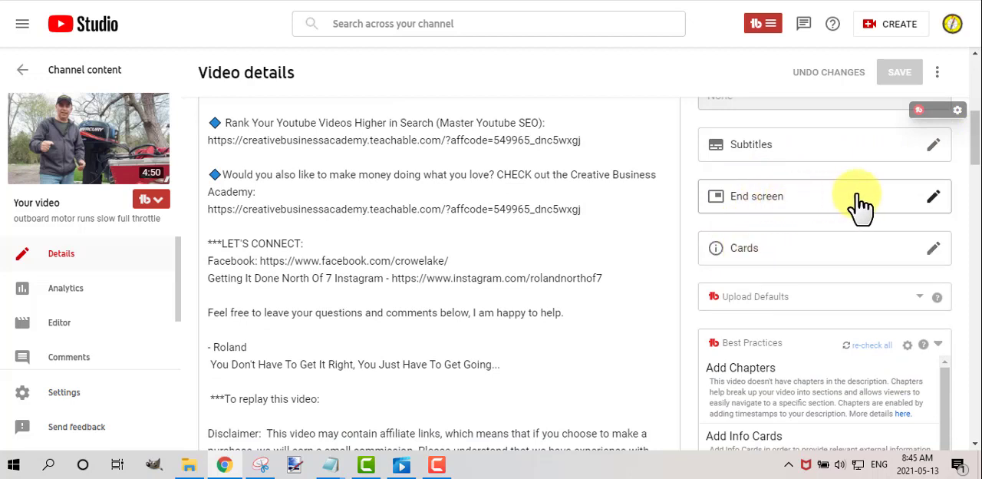
left_click(931, 198)
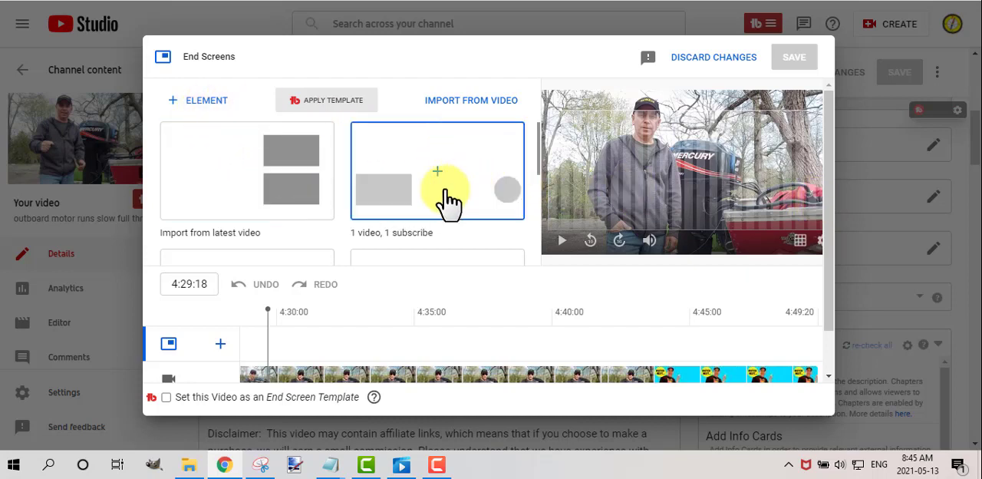
Add a Most recent upload video element to the end screen and place it beside the presenter's upper pointing hand.
scroll(393, 217, "down", 1)
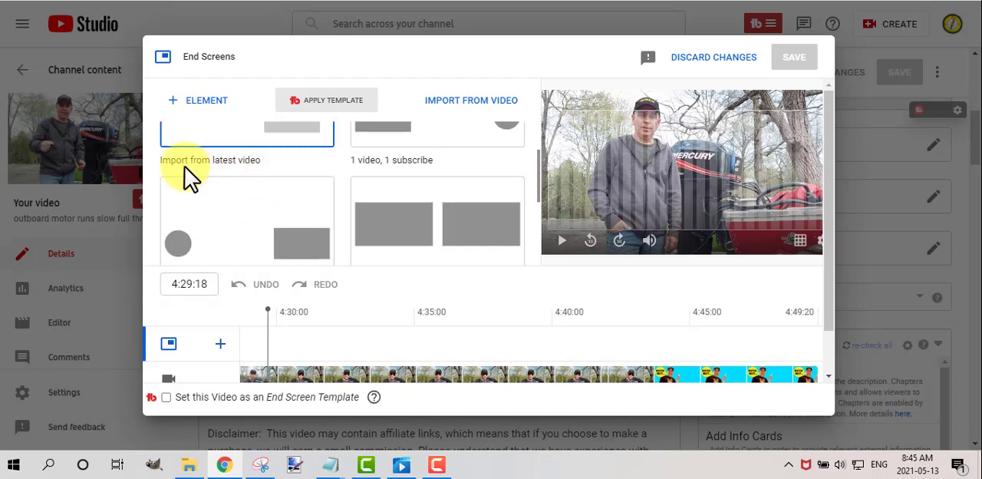
scroll(296, 196, "up", 1)
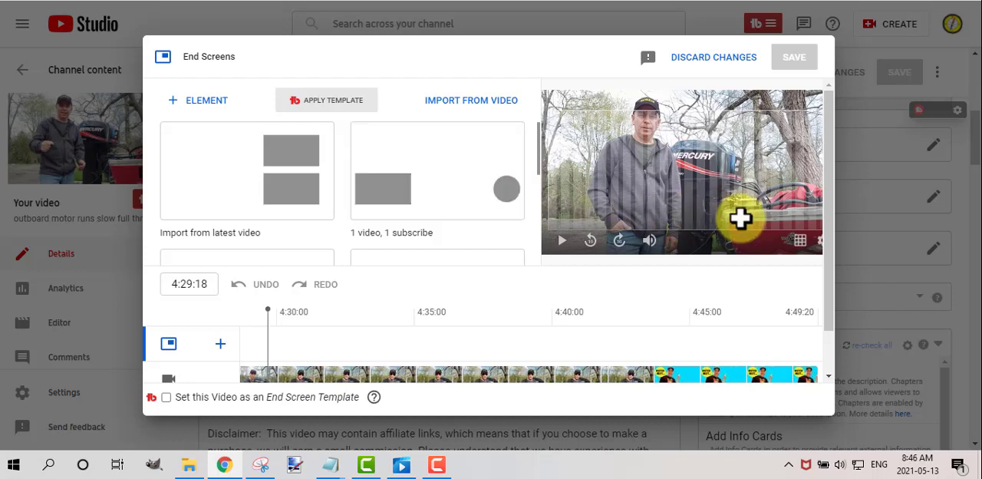
scroll(402, 204, "down", 5)
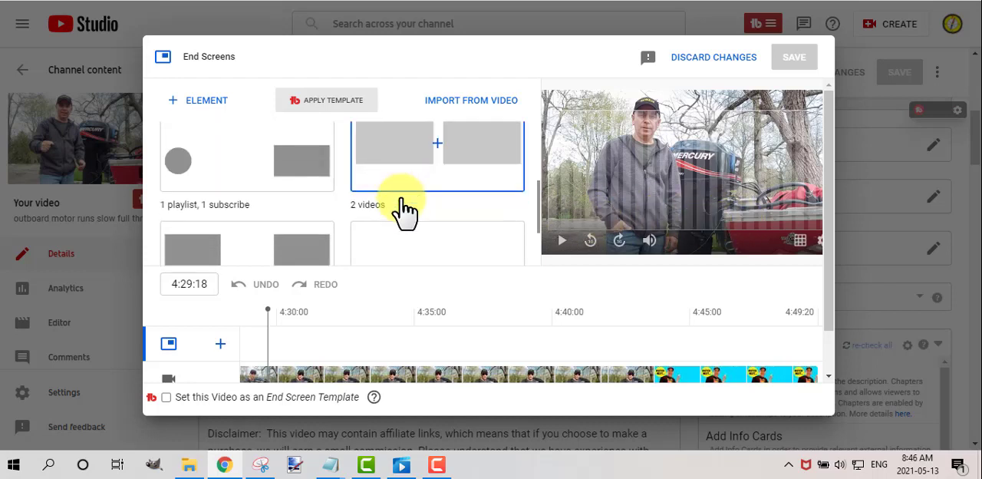
scroll(395, 201, "up", 5)
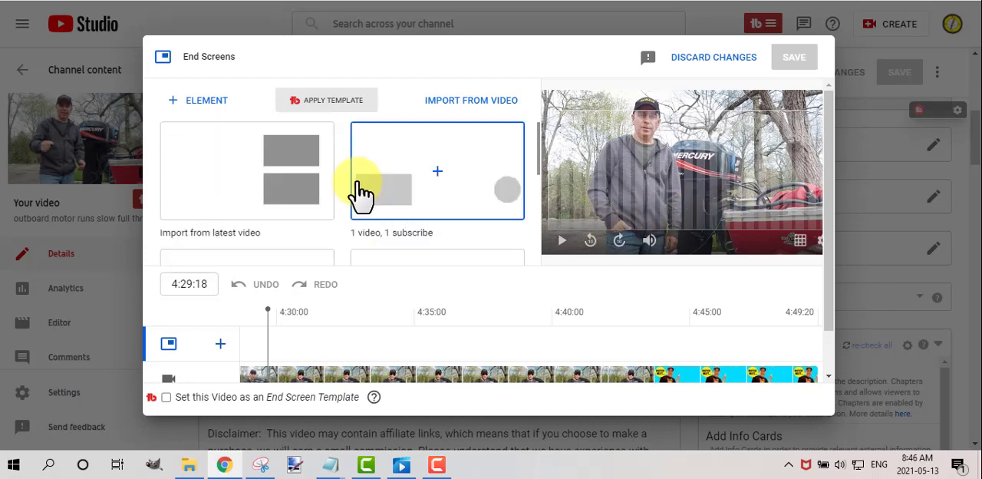
left_click(215, 114)
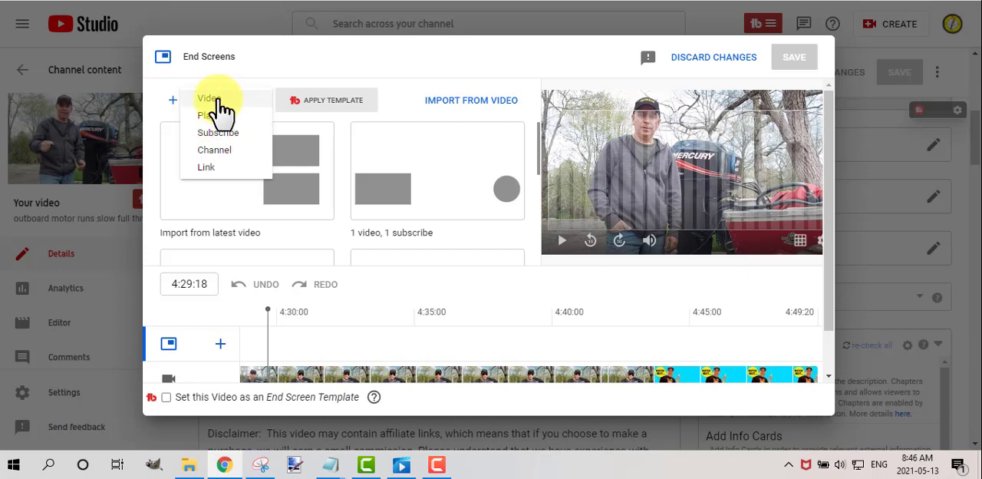
left_click(219, 100)
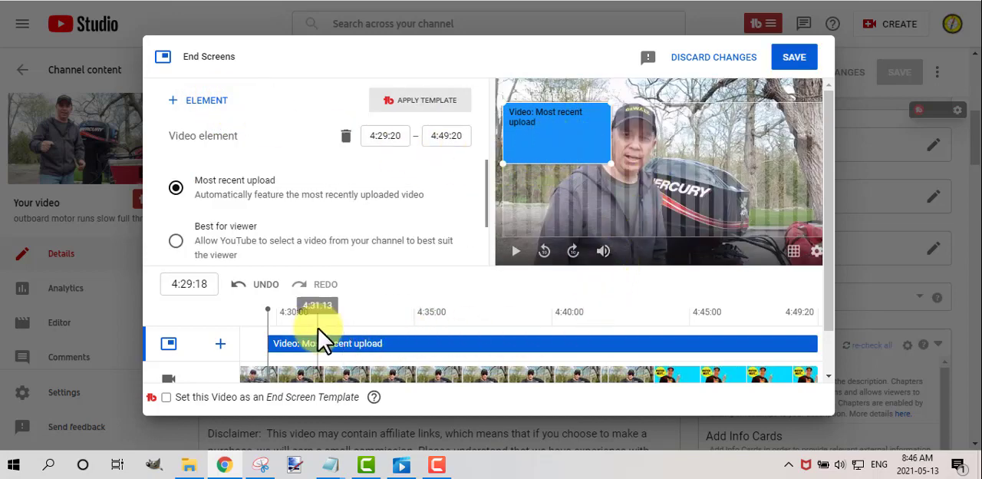
left_click(658, 316)
left_click_drag(592, 125, 776, 134)
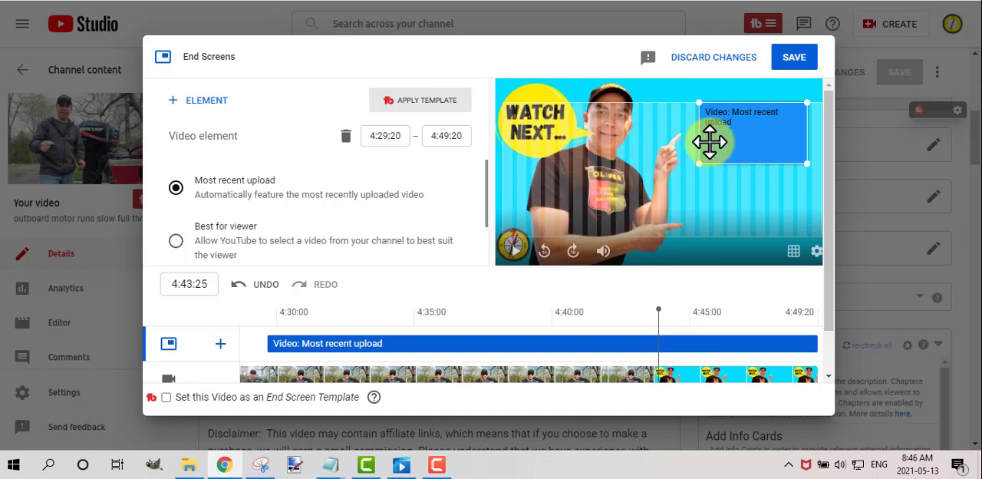
Add a second video element set to Best for viewer and place it directly below the Most recent upload element.
left_click(218, 106)
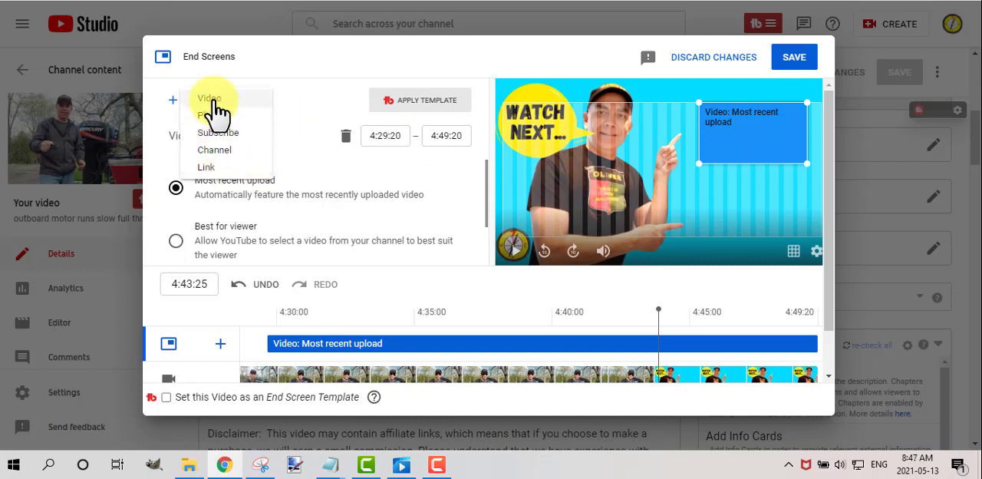
left_click(272, 223)
left_click_drag(563, 136, 761, 223)
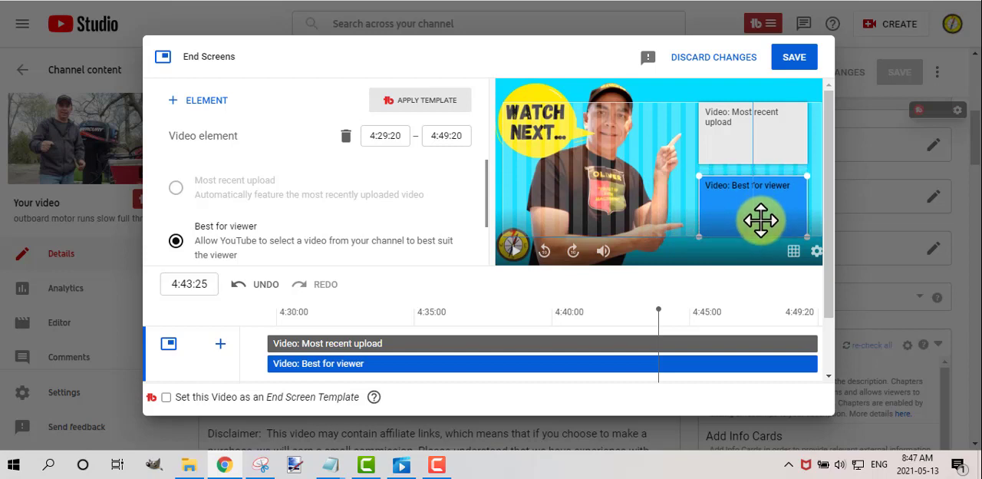
Trim the start of both video elements to 4:43:16 on the timeline.
left_click(761, 150)
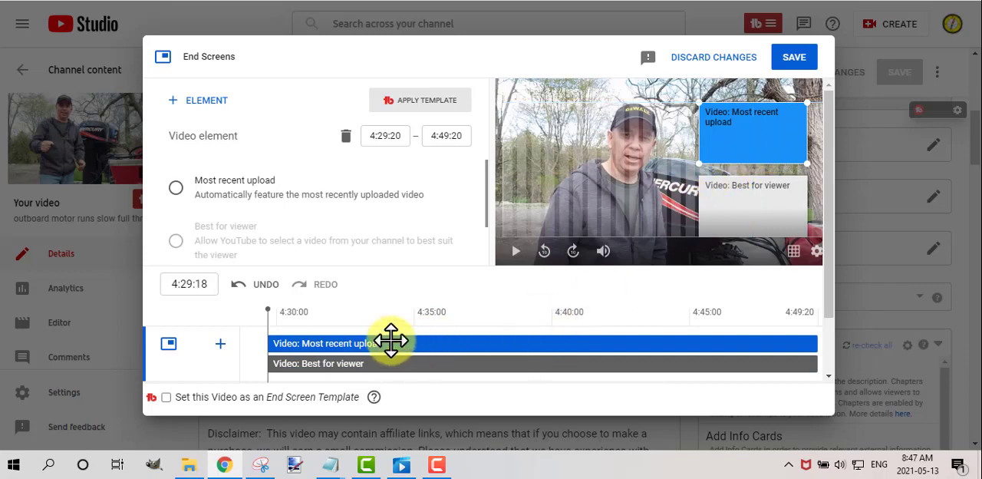
scroll(430, 340, "down", 1)
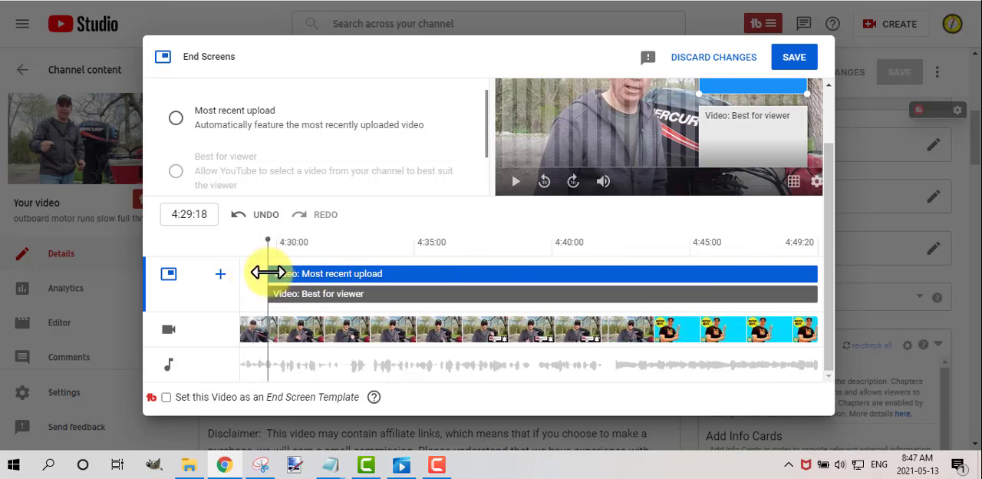
left_click_drag(268, 272, 649, 286)
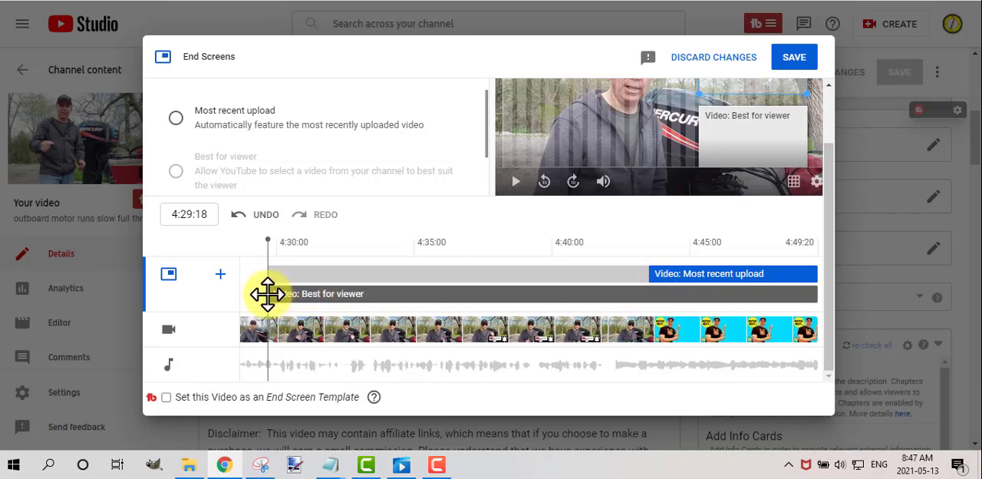
left_click_drag(267, 293, 635, 304)
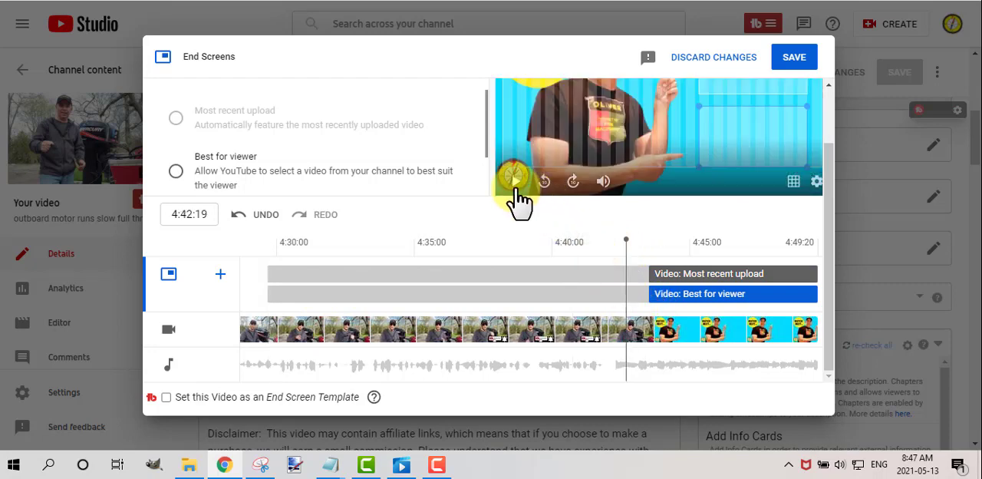
Play the preview from 4:40:17 to check when the "Watch next" screen appears relative to the video elements.
scroll(502, 291, "up", 1)
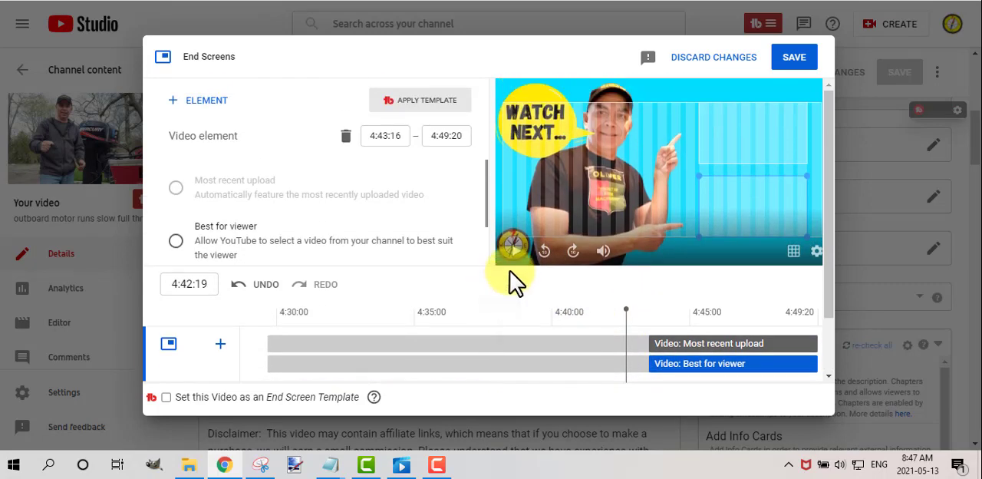
left_click(569, 313)
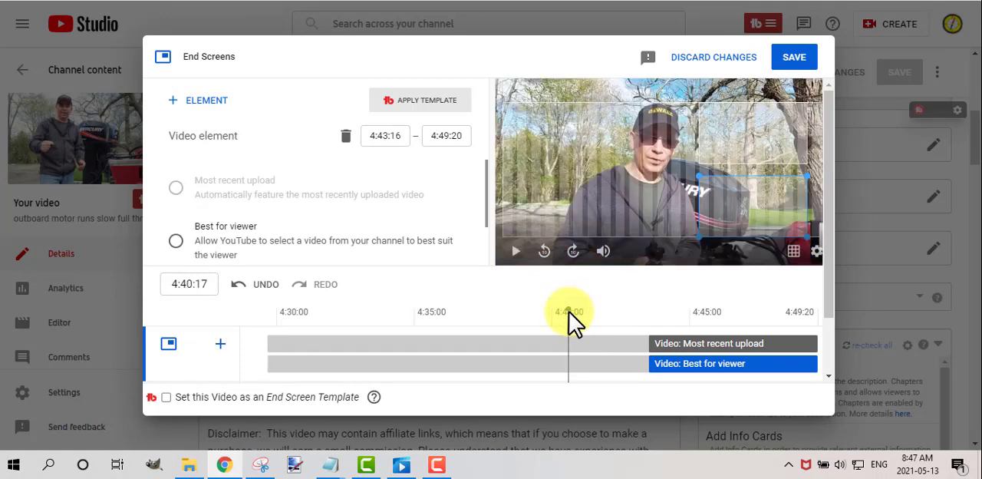
left_click(514, 252)
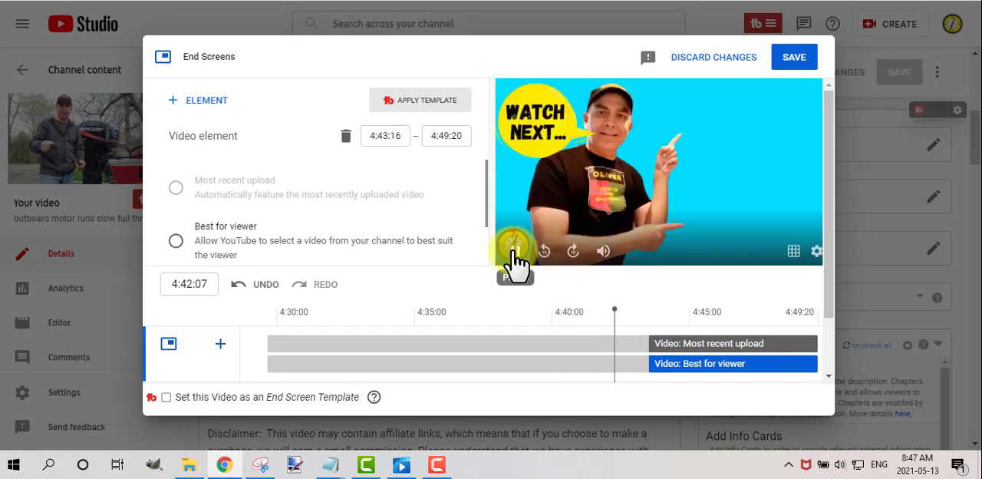
left_click(514, 253)
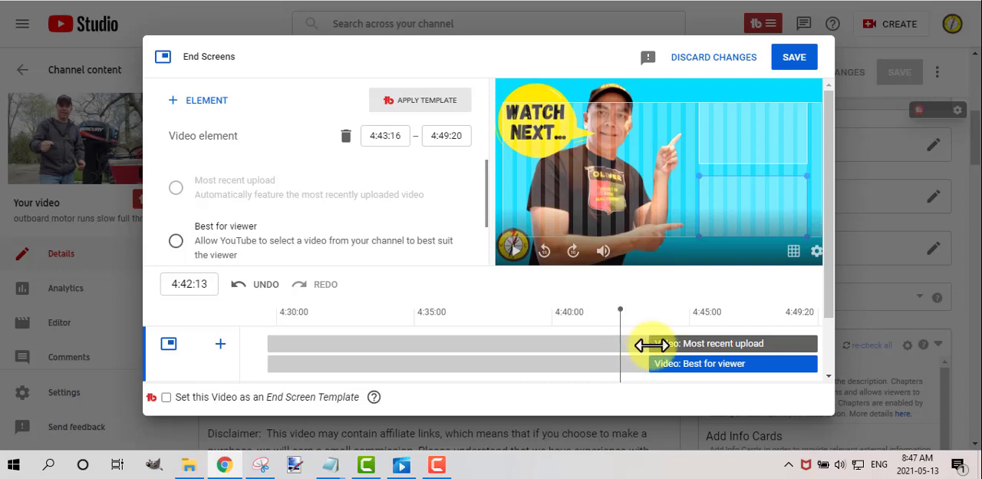
Adjust both video elements on the timeline to start at 4:42:02 and run until 4:49:20.
left_click_drag(652, 344, 739, 336)
left_click(622, 320)
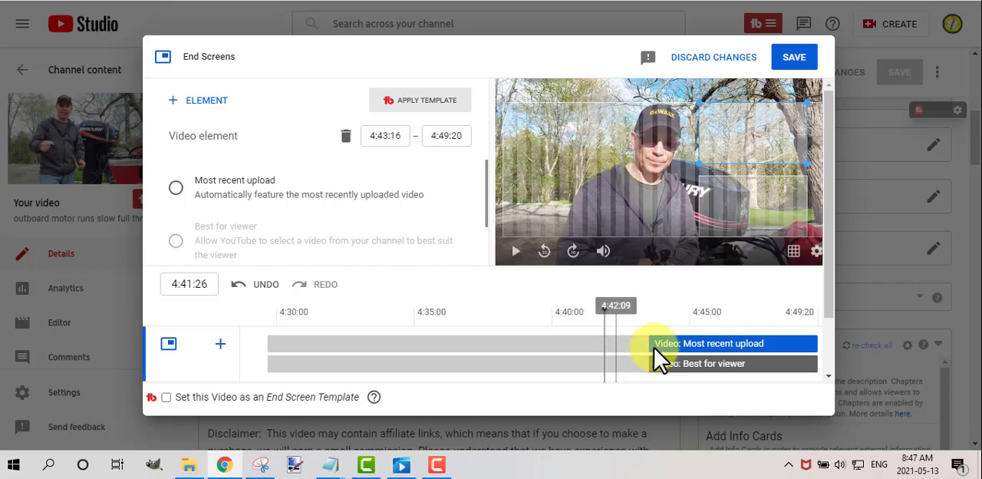
left_click_drag(650, 344, 609, 361)
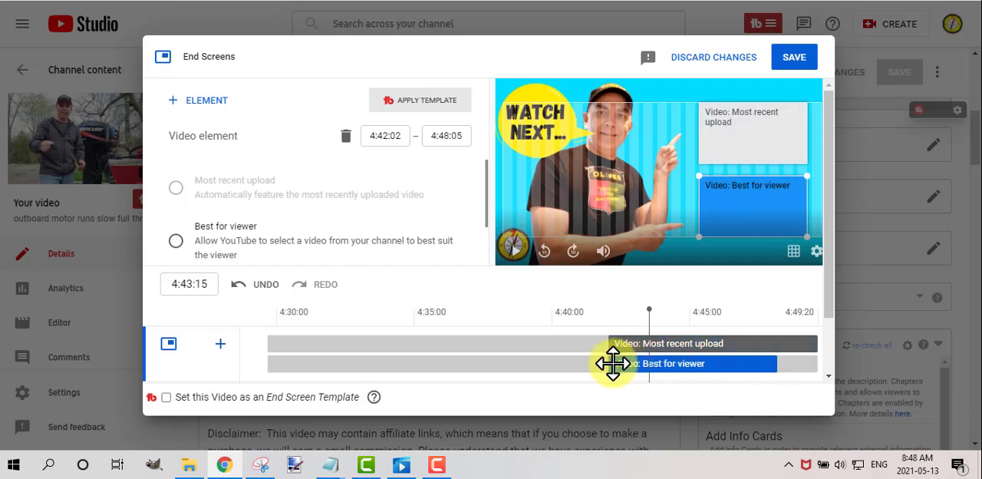
left_click_drag(729, 367, 829, 368)
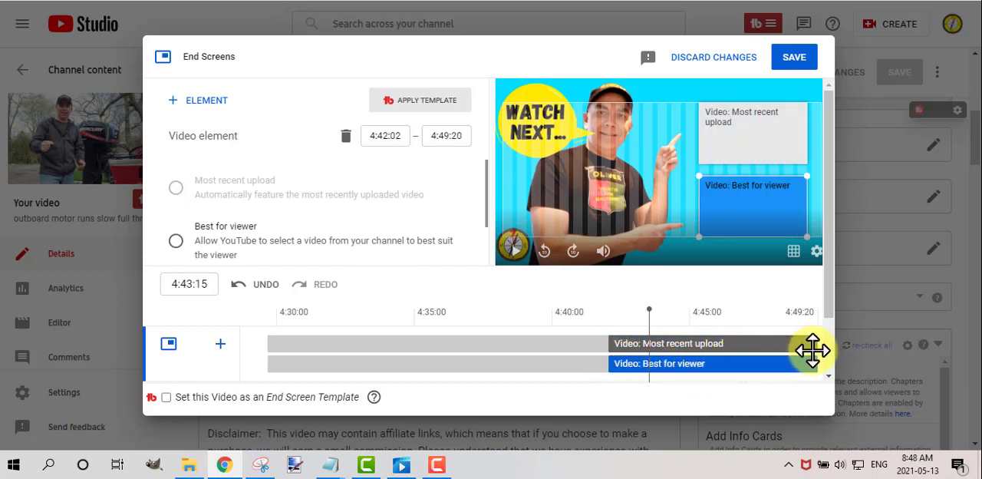
Play the preview from 4:40:23 to check the timing of both video elements against the "Watch next" screen.
left_click(576, 318)
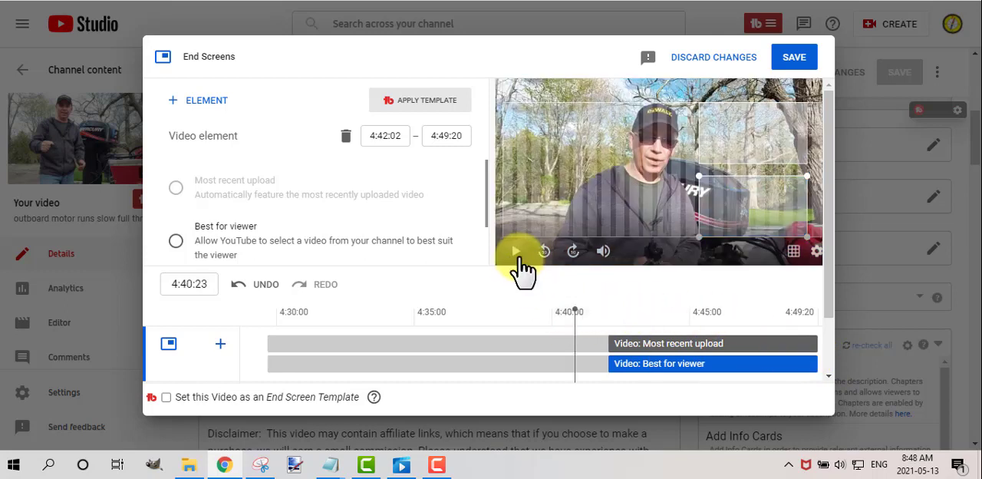
left_click(516, 252)
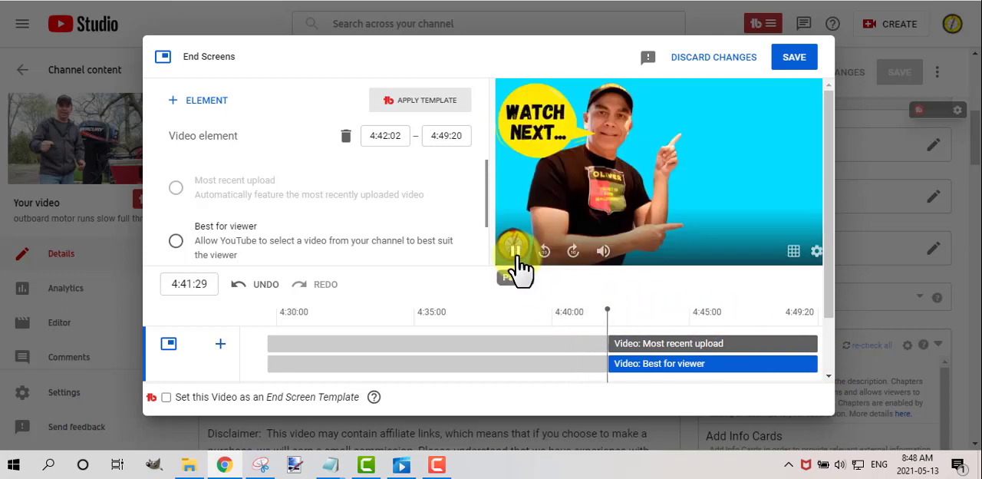
left_click(515, 257)
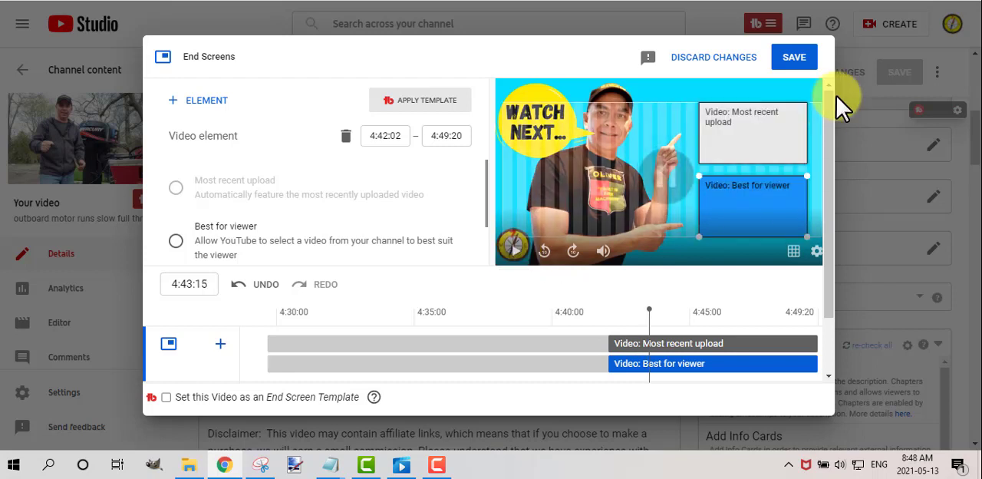
Set the lower video element to the specific channel video "Replace Boat Gas Line | Gray Fuel Line Cause Outboard to Bog & Stall".
left_click(756, 212)
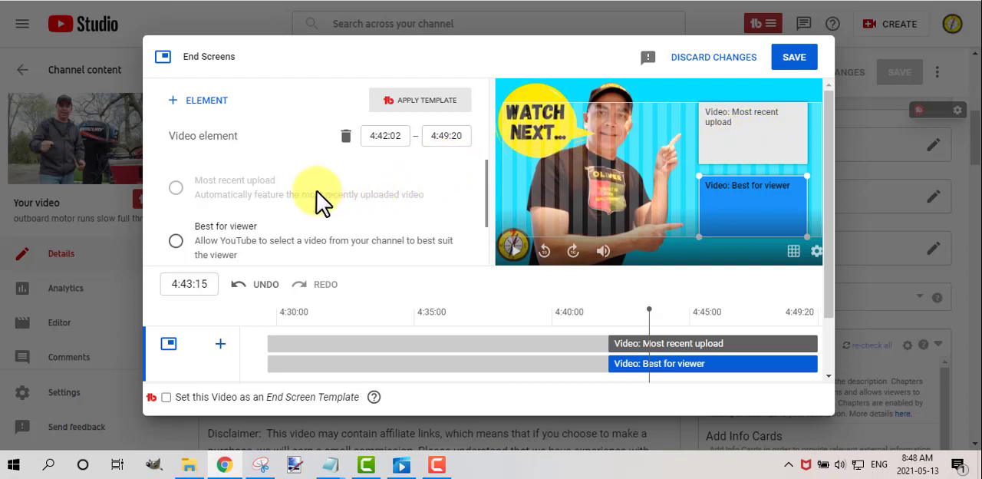
scroll(311, 215, "down", 1)
scroll(284, 209, "up", 1)
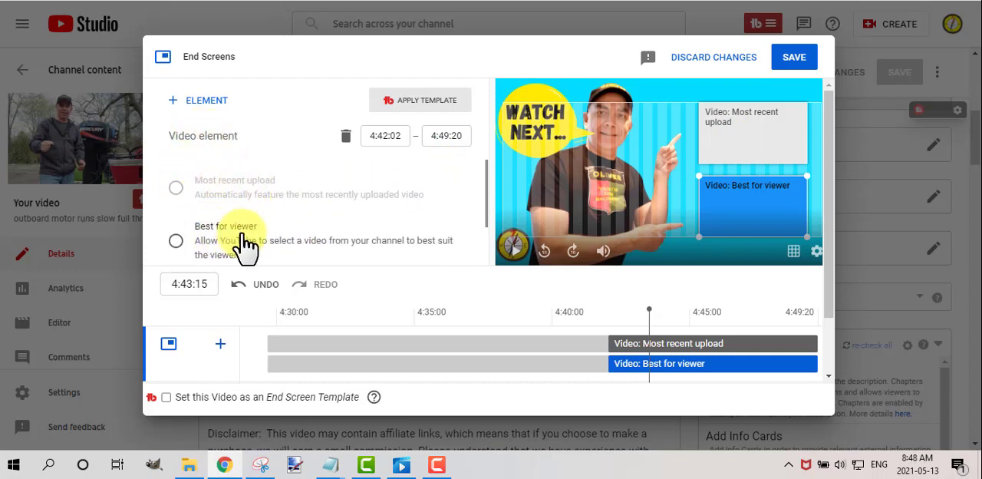
scroll(244, 239, "down", 1)
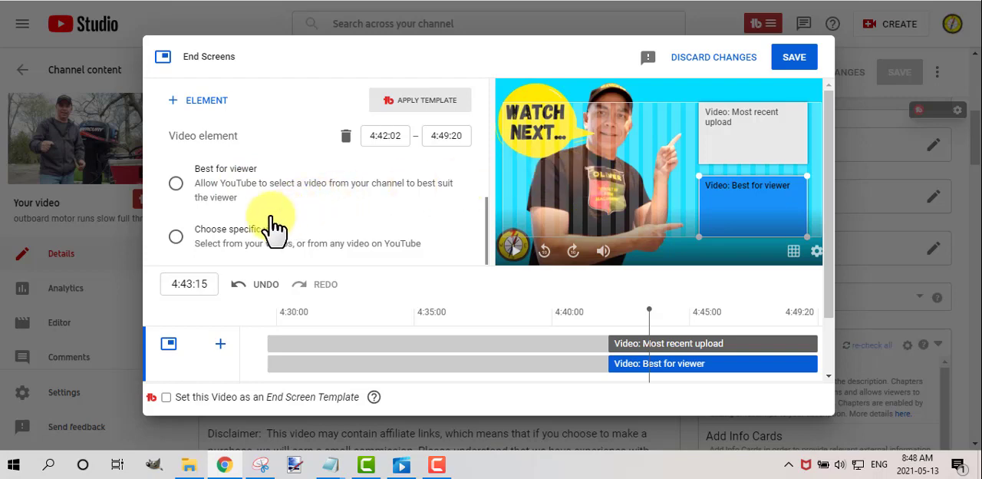
scroll(206, 234, "down", 1)
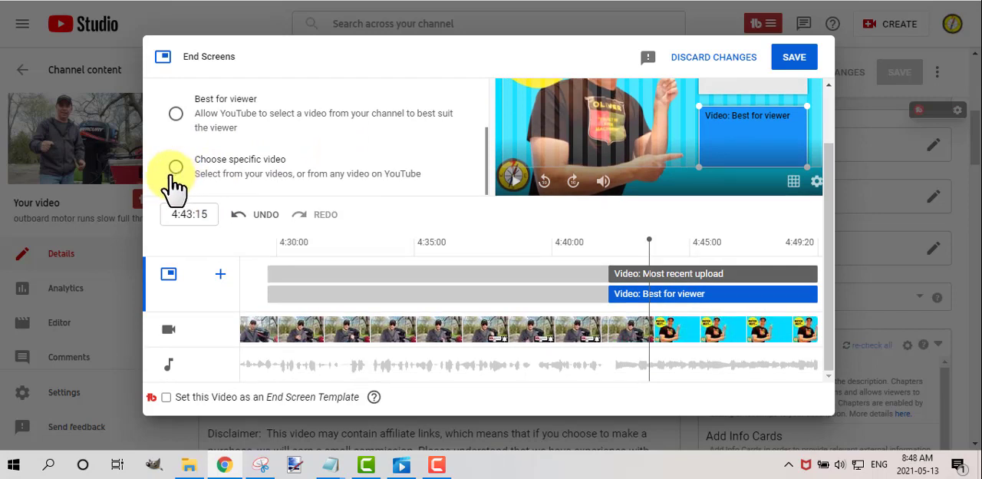
triple_click(176, 168)
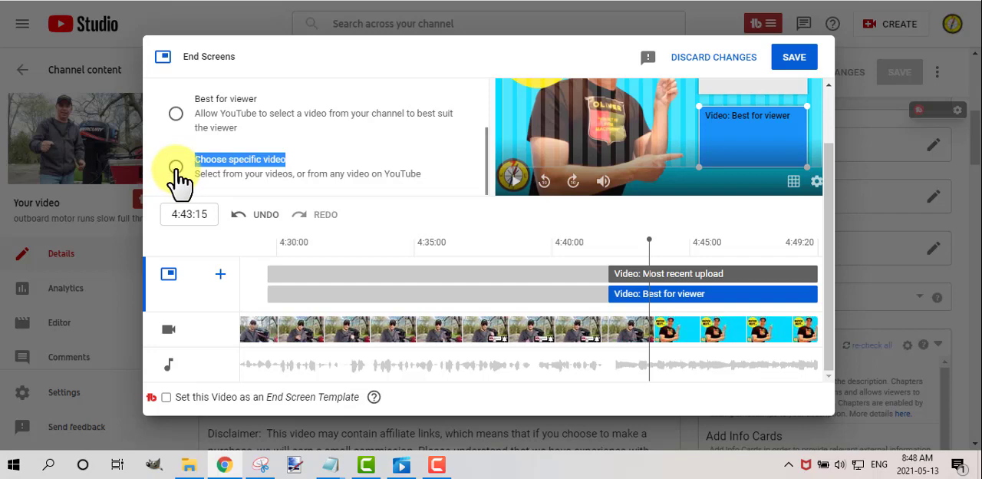
left_click(176, 169)
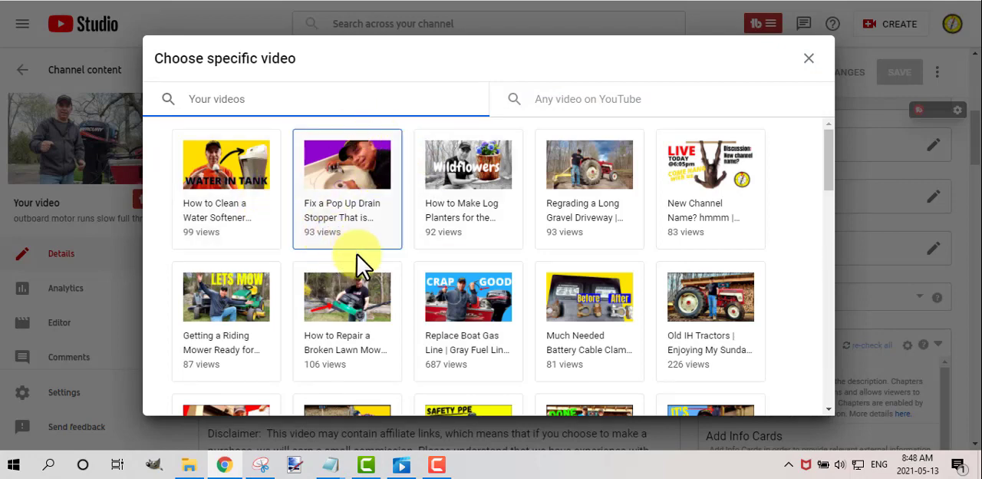
left_click(456, 326)
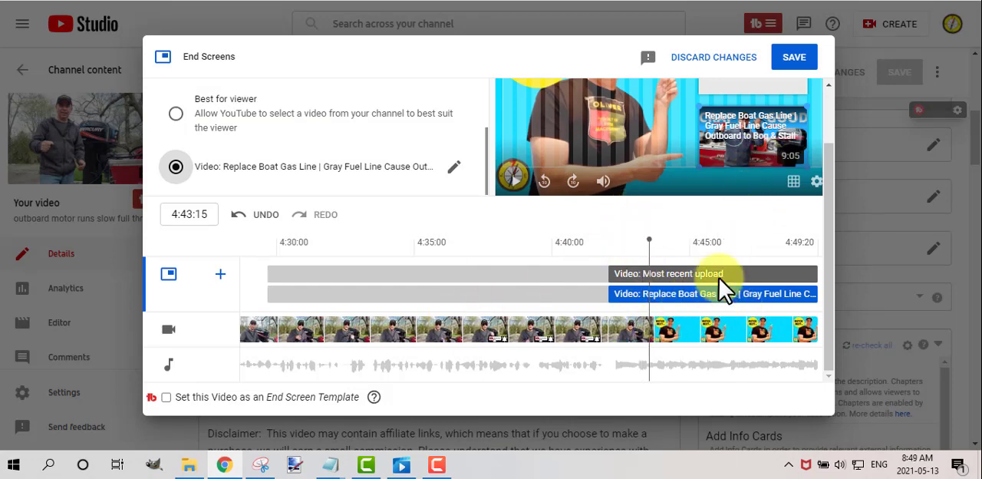
Search the channel's videos for "boat" and assign "Boat Outboard Reverse Battery Hookup Fix" as the specific video of the upper element.
scroll(717, 301, "up", 1)
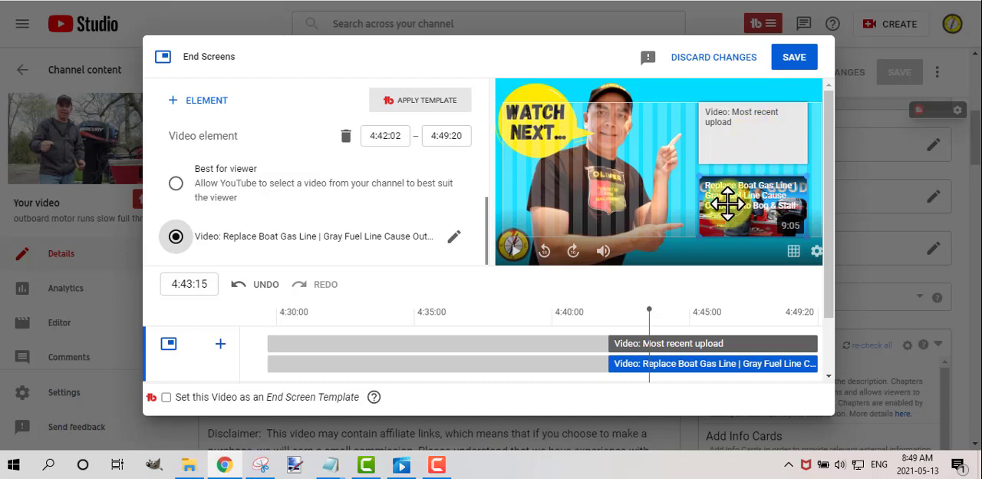
left_click(676, 343)
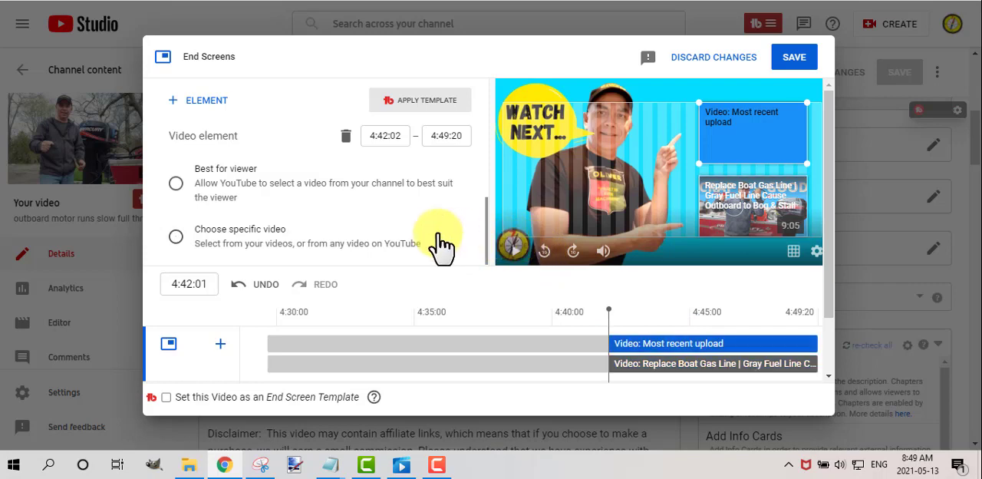
scroll(406, 211, "down", 1)
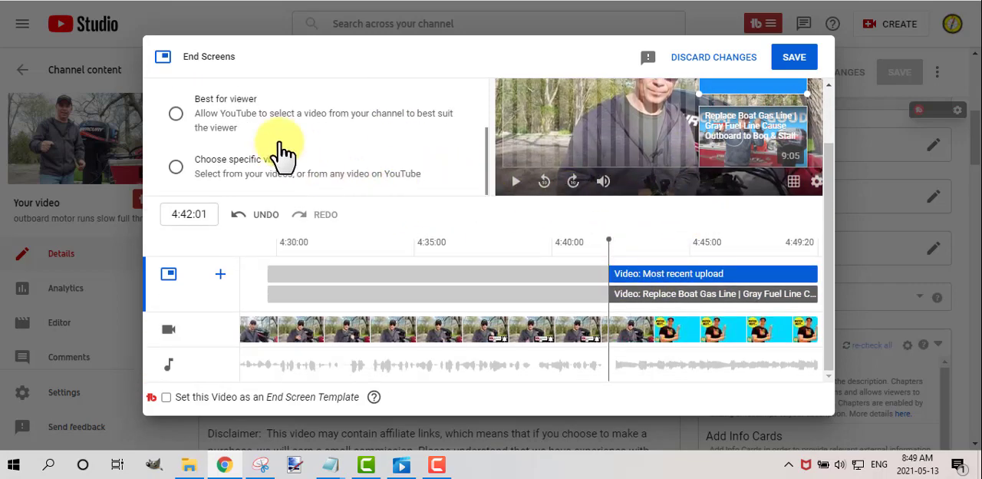
left_click(176, 168)
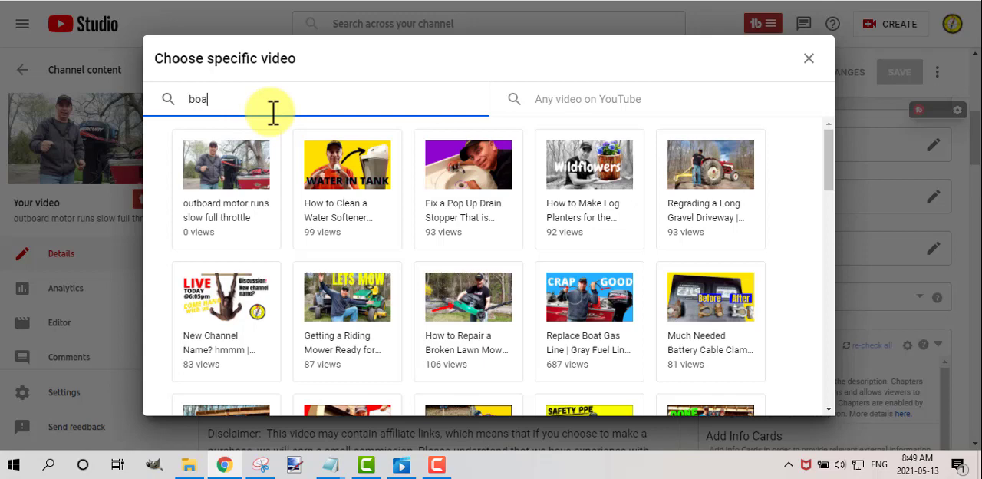
key("Return")
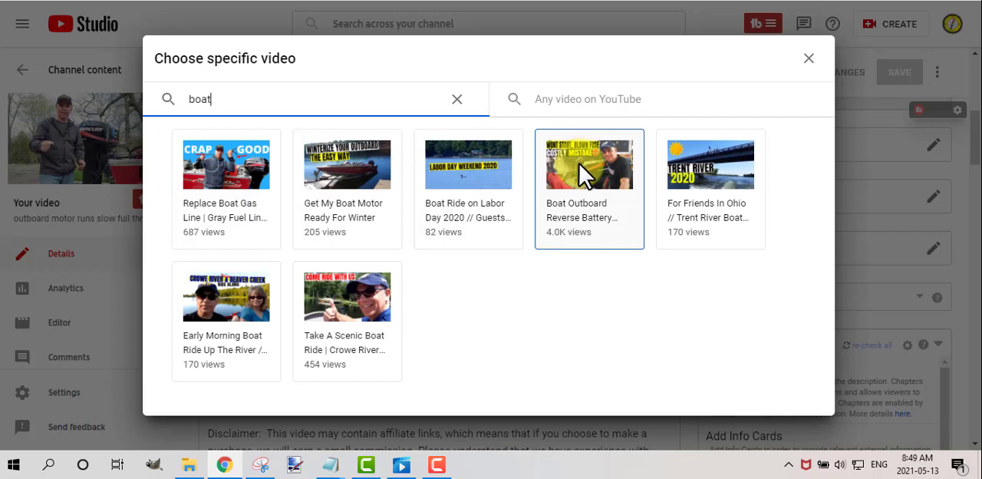
left_click(581, 184)
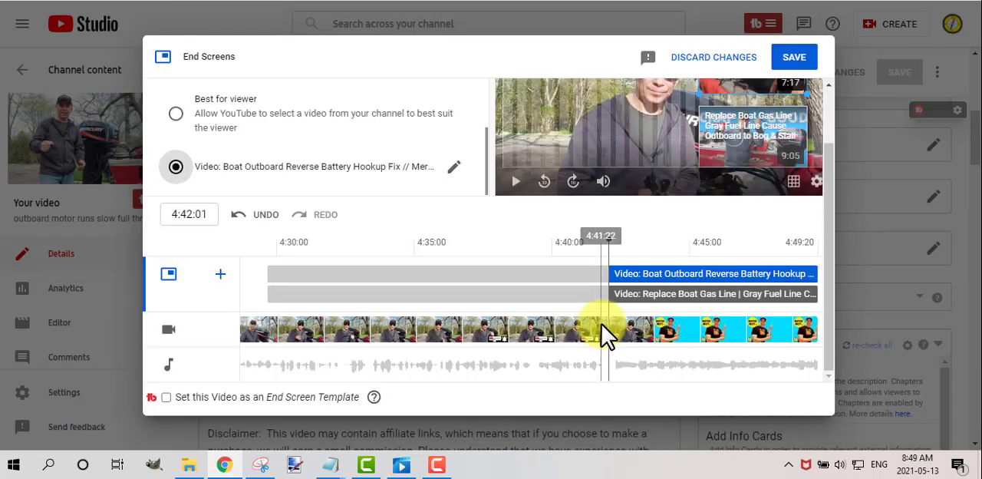
Play the end screen preview from 4:40:22 to check both chosen videos, and save the end screen.
scroll(586, 262, "up", 2)
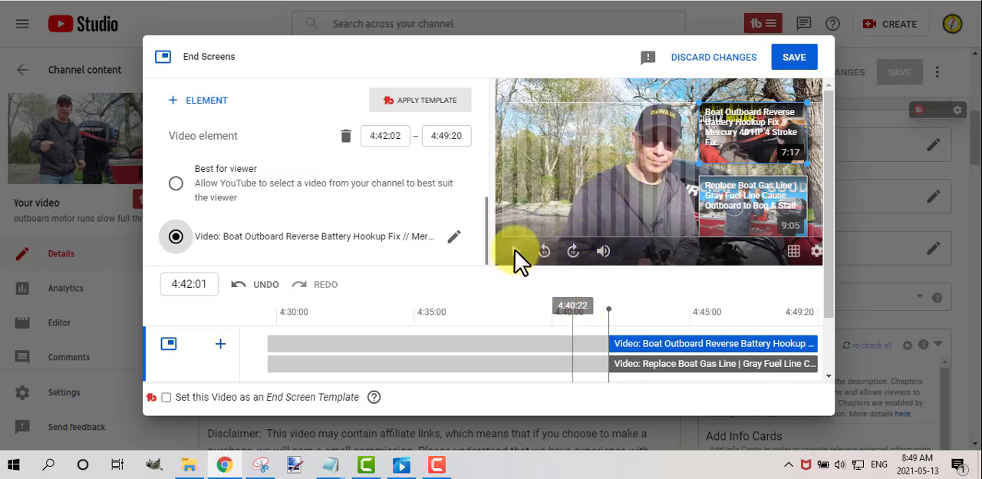
left_click(572, 324)
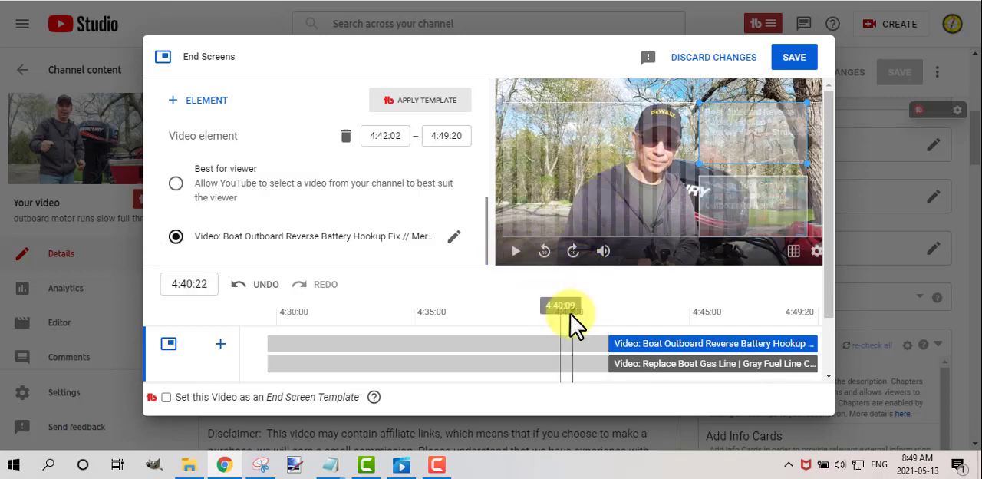
left_click(516, 253)
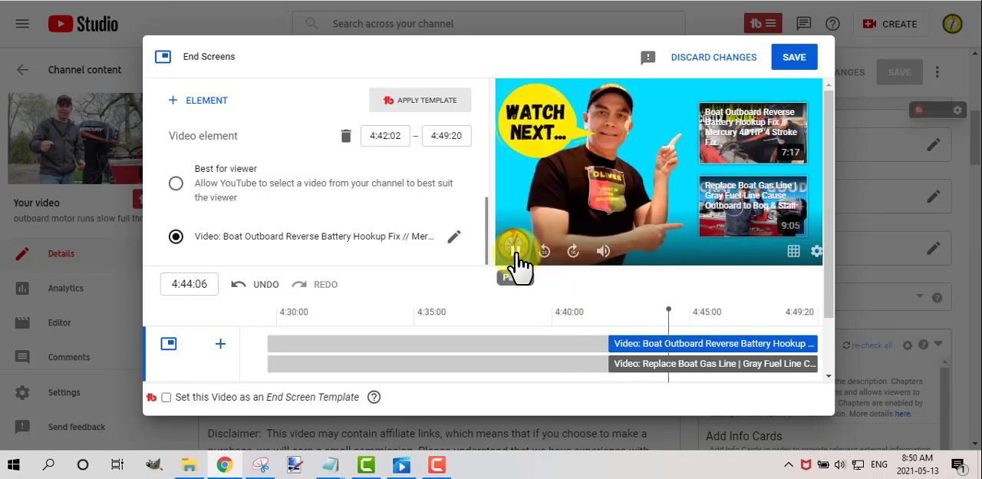
left_click(514, 251)
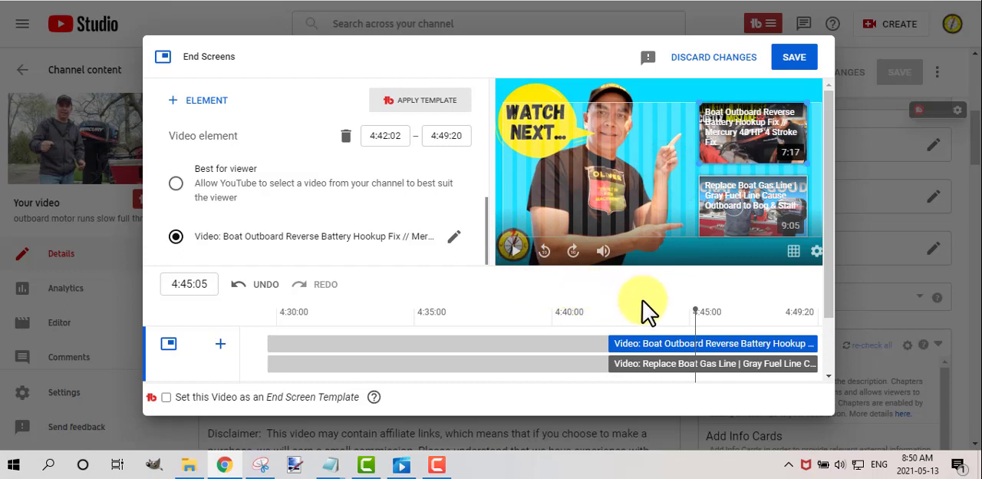
left_click(795, 60)
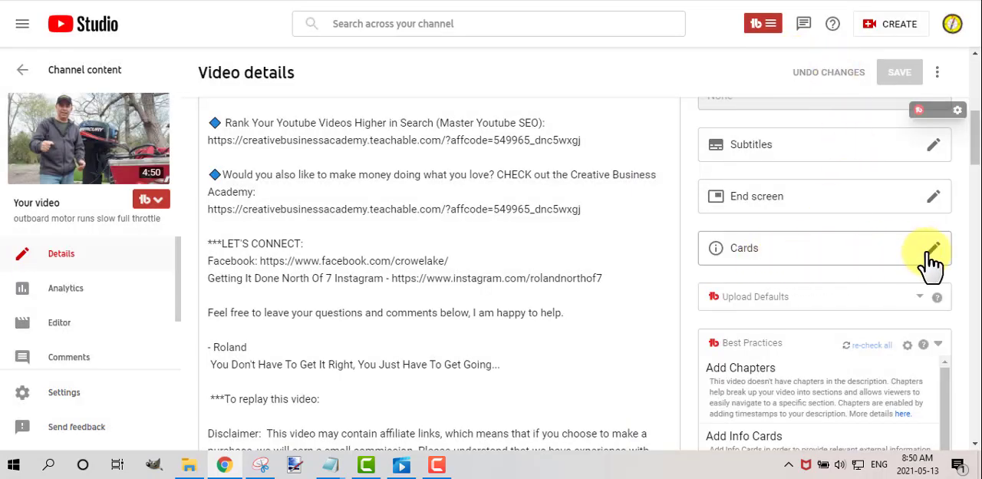
Add a playlist card at 4:30:15 that links to the "Mercury Outboard Motor and Boat Repairs" playlist.
left_click(893, 261)
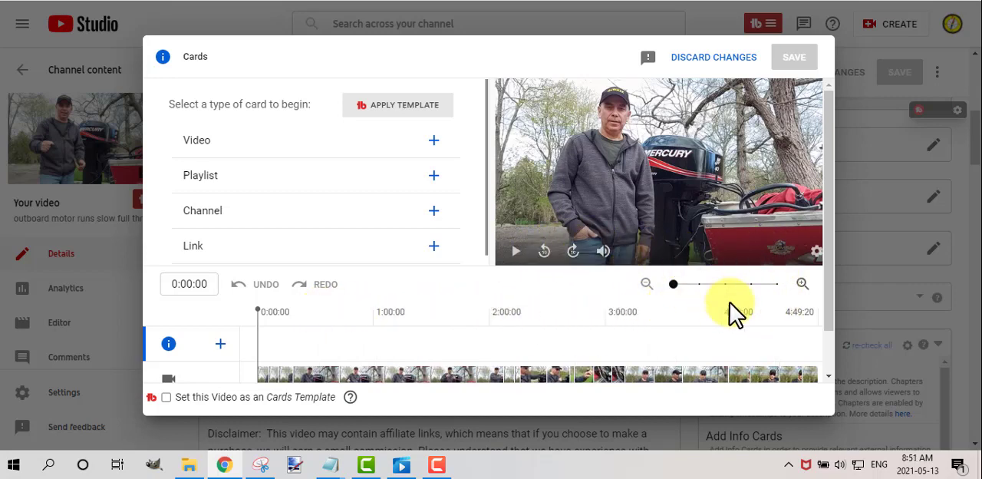
left_click(774, 310)
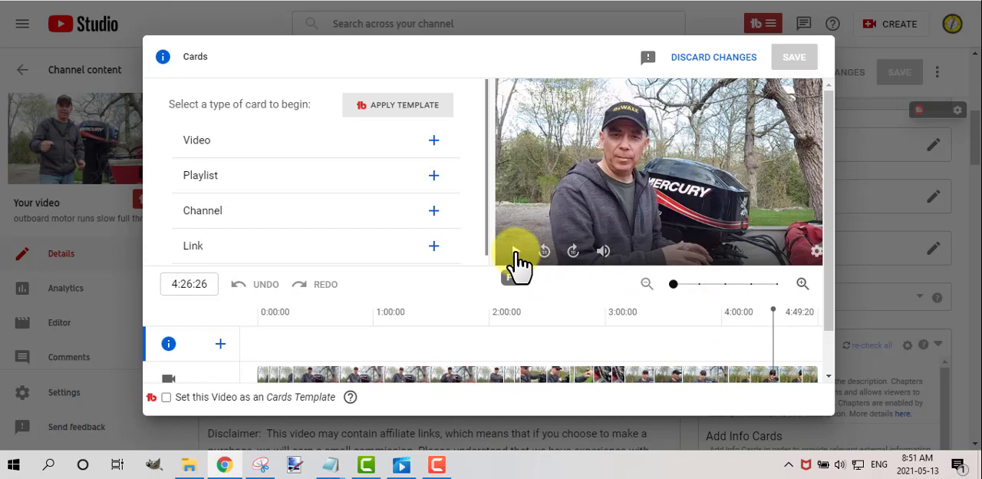
left_click(516, 253)
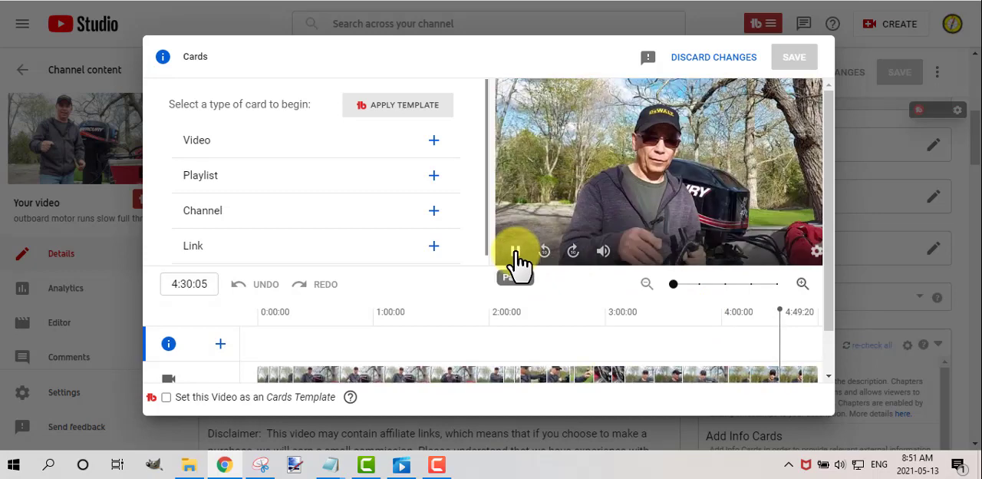
left_click(515, 253)
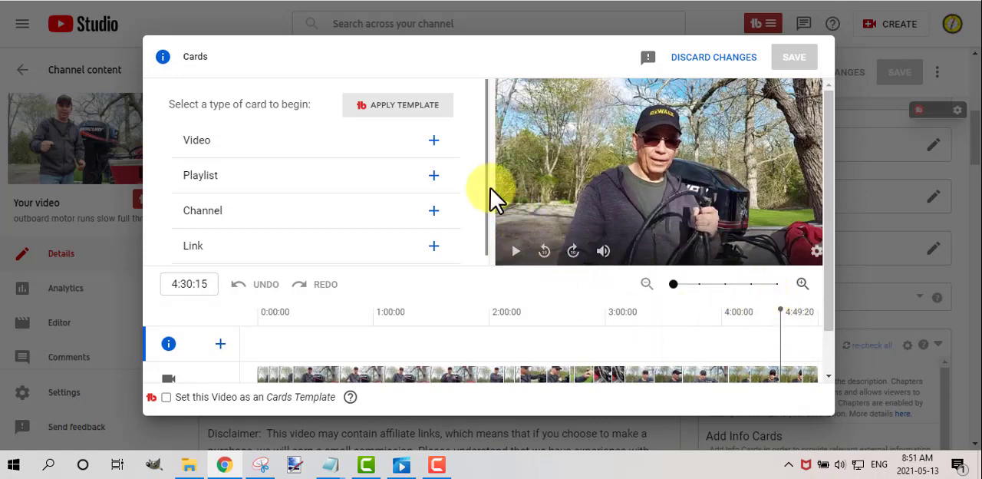
left_click(432, 175)
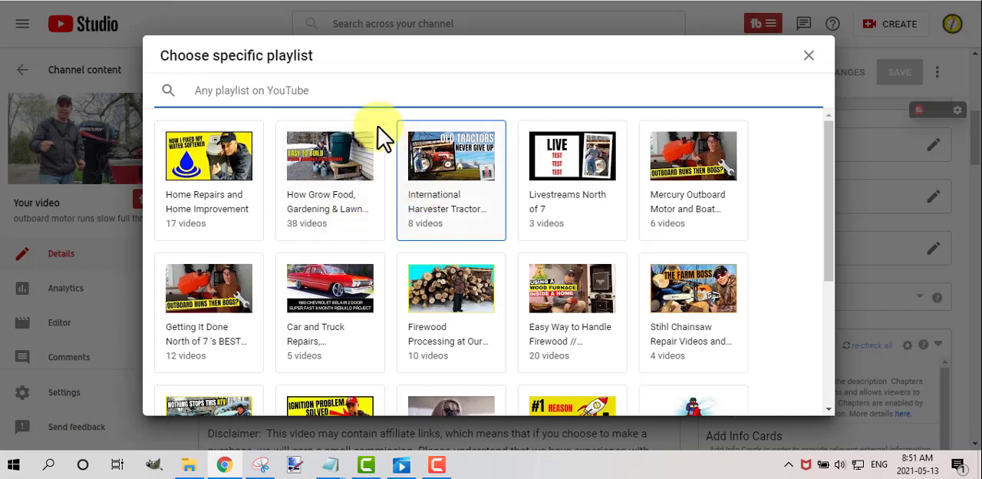
left_click(701, 201)
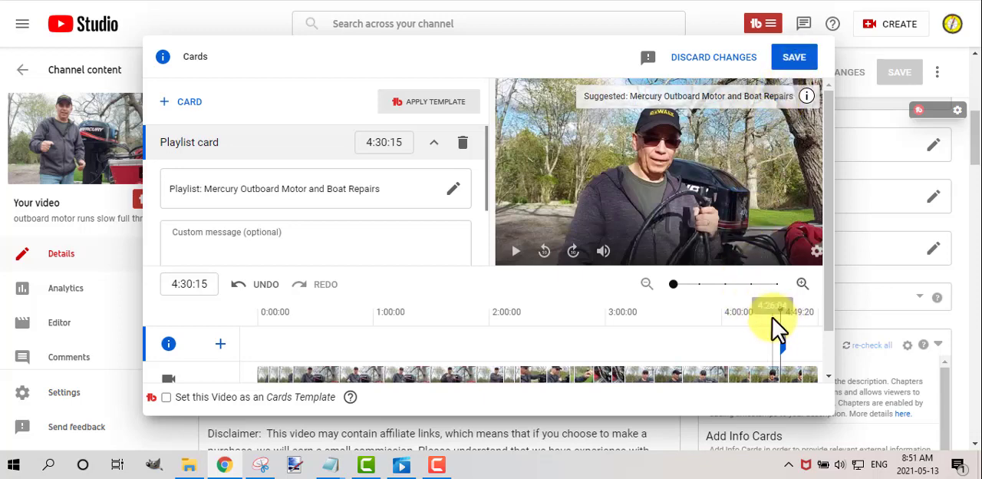
Play the preview from 4:26:04 to check when the playlist card appears, and save the cards.
left_click(775, 326)
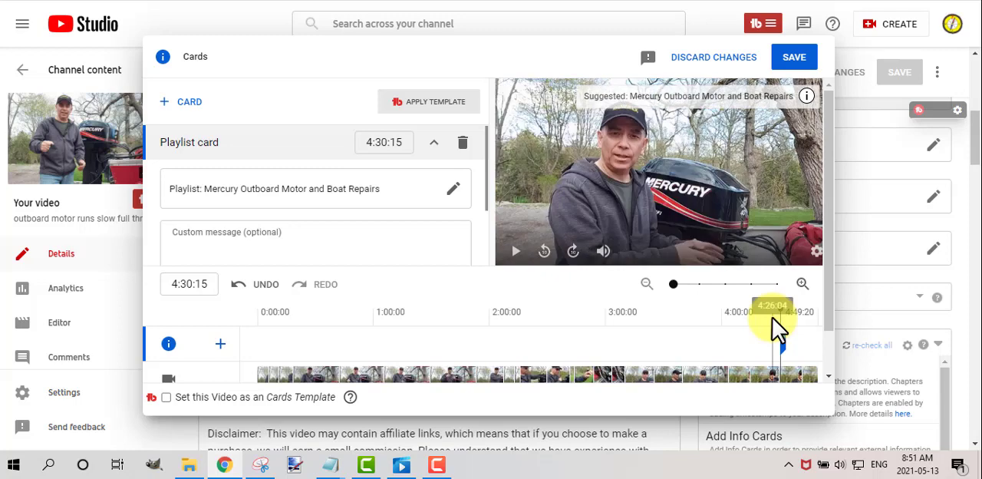
left_click(514, 251)
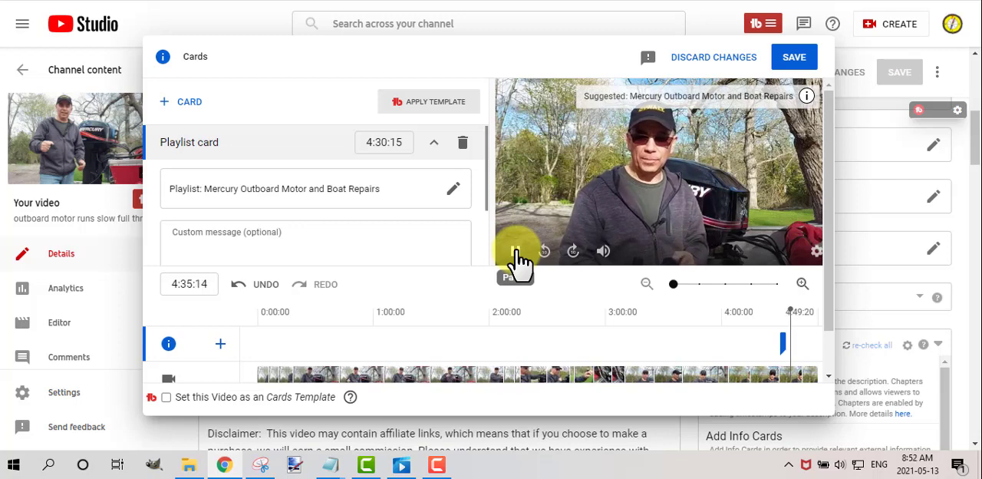
left_click(516, 253)
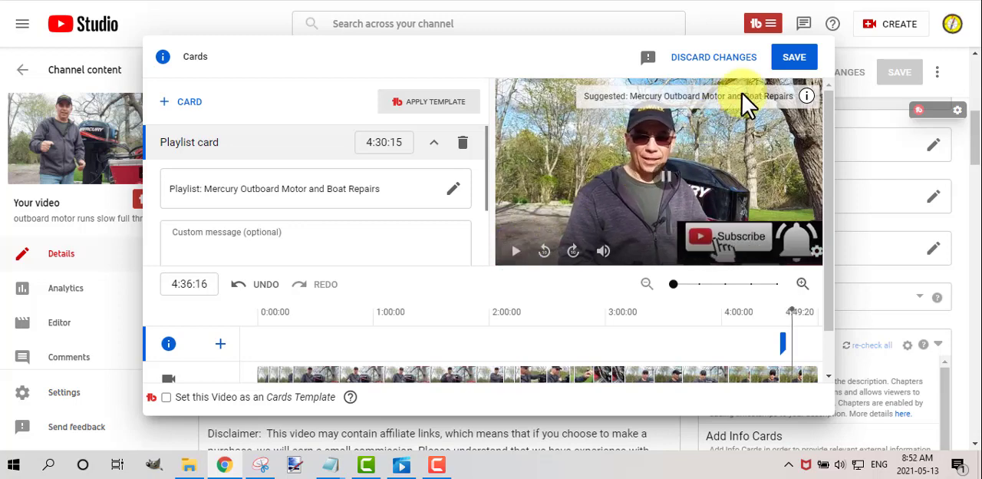
left_click(806, 67)
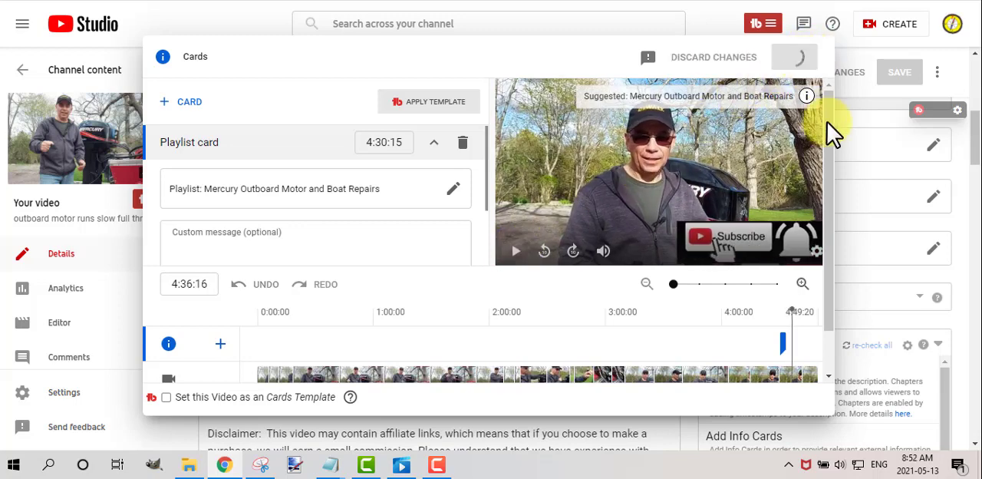